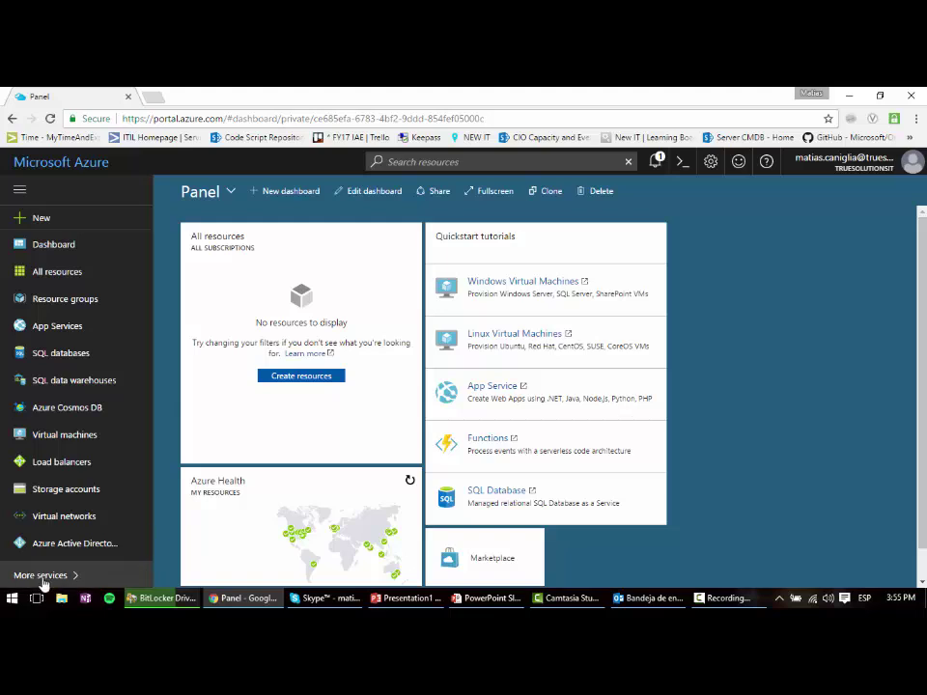
Step: Find the Log Analytics service by filtering all services with "log" and start creating a new workspace
left_click(43, 579)
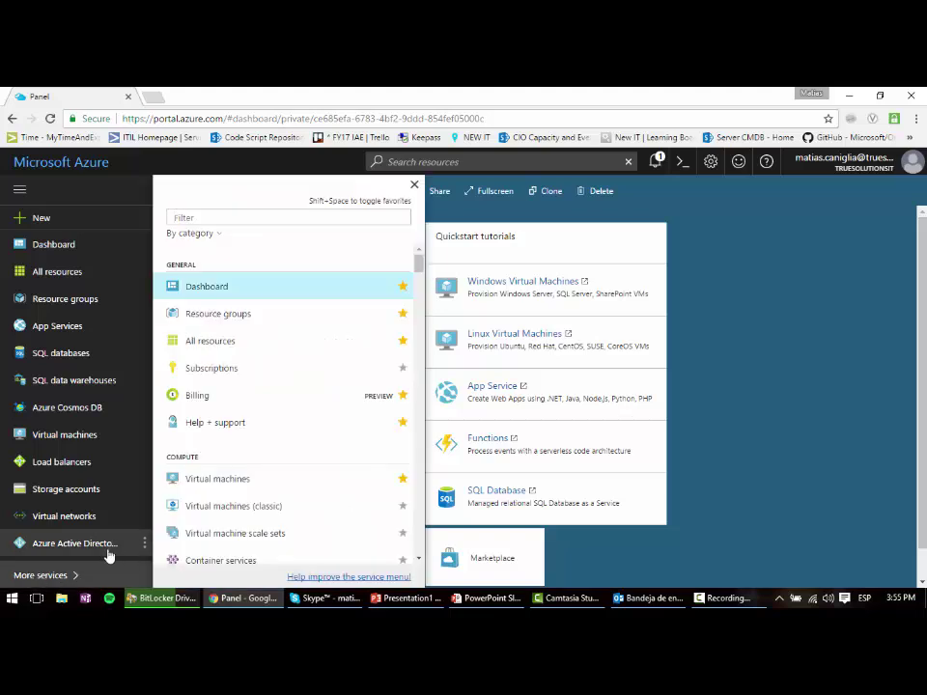
type("log")
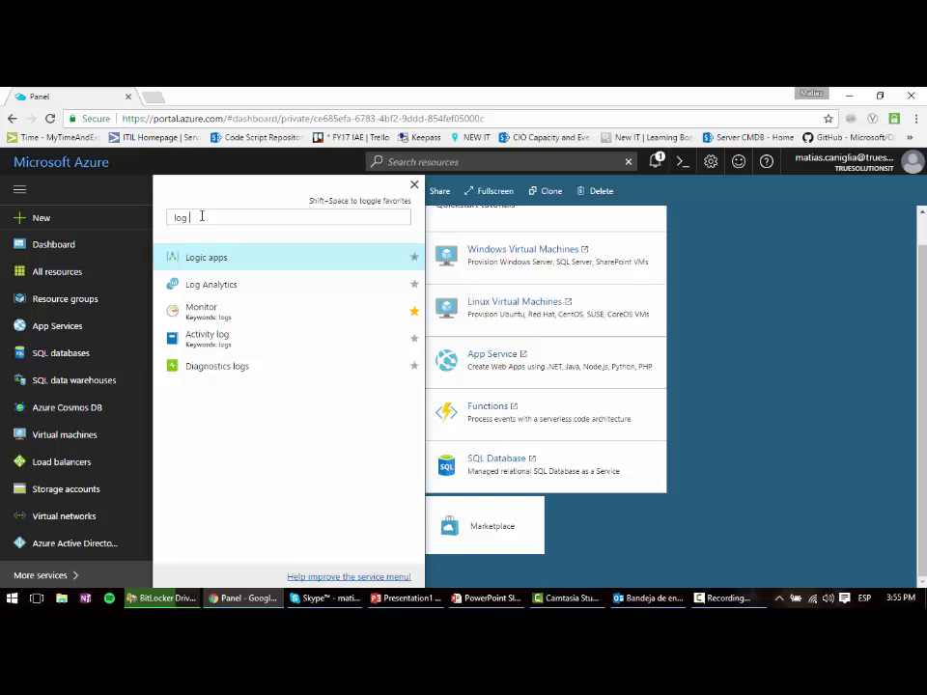
left_click(217, 290)
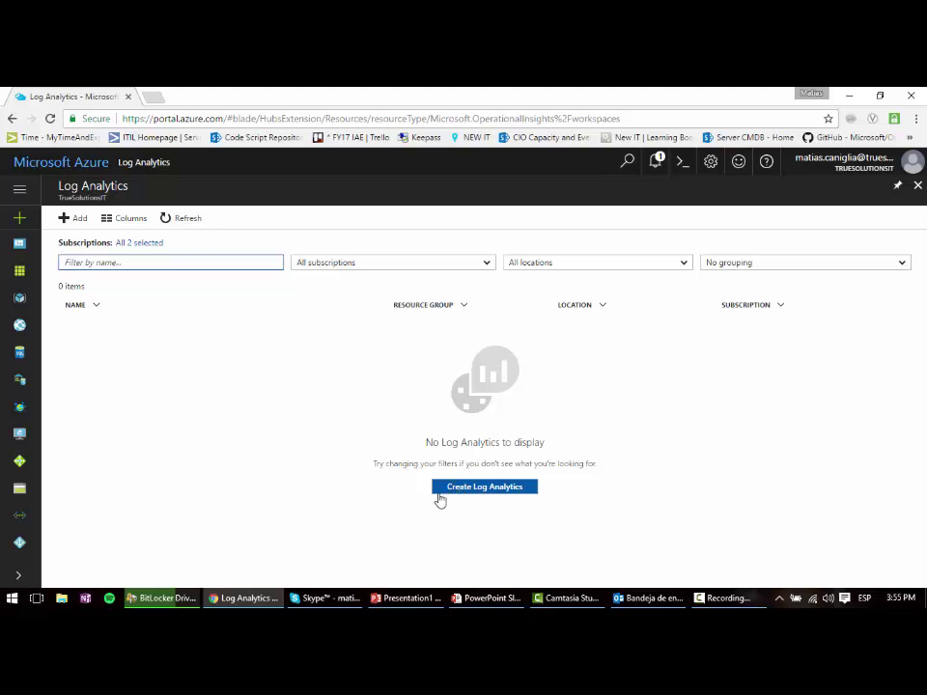
left_click(486, 489)
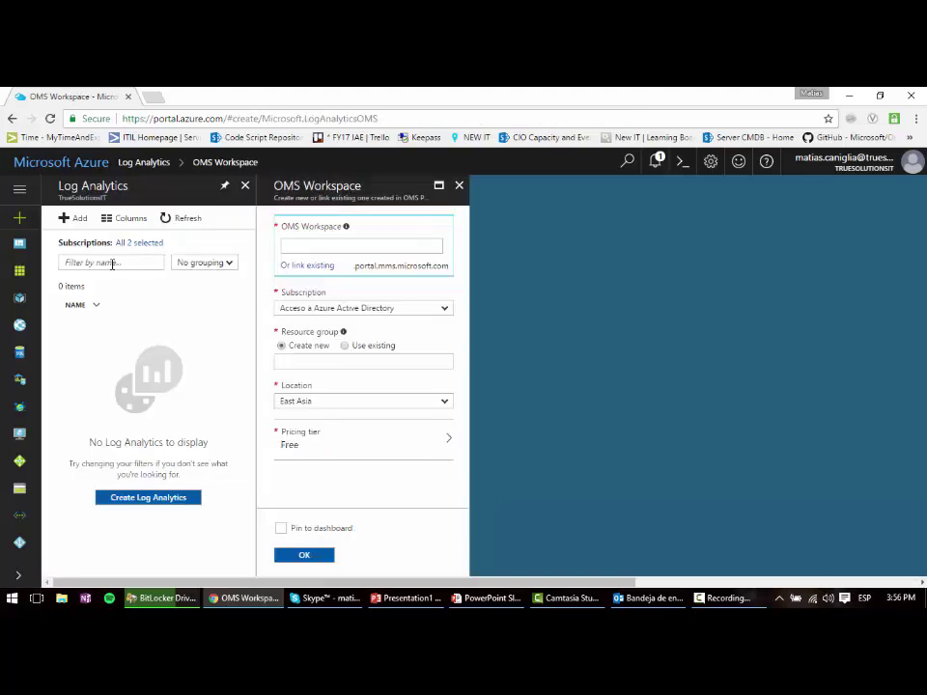
Step: Name the OMS workspace BITCOMS and assign it to the Evaluación gratuita subscription
left_click(326, 249)
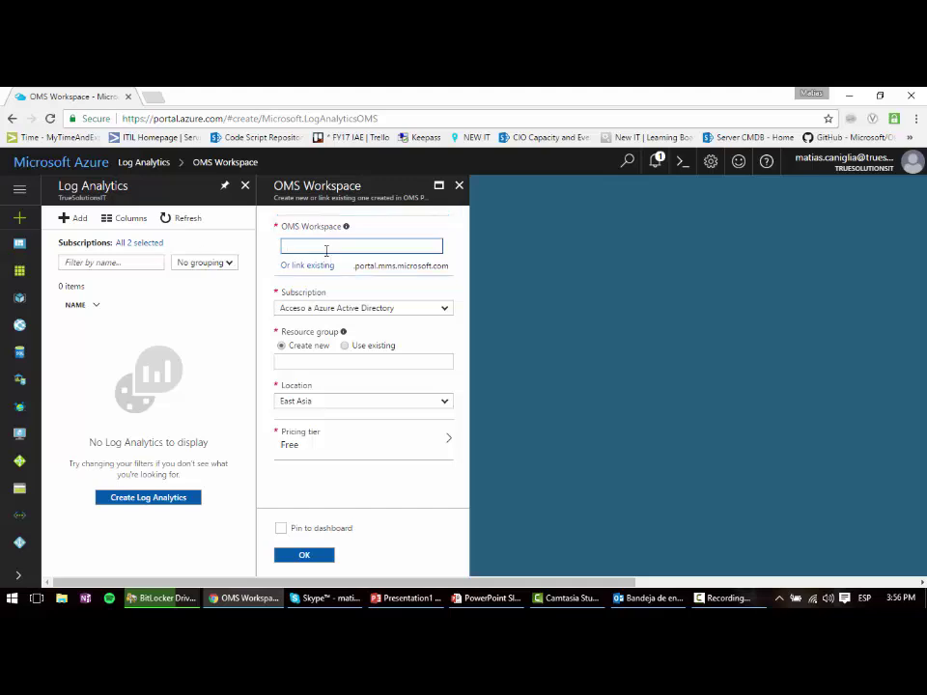
type("BITCOM")
type("S")
left_click(362, 308)
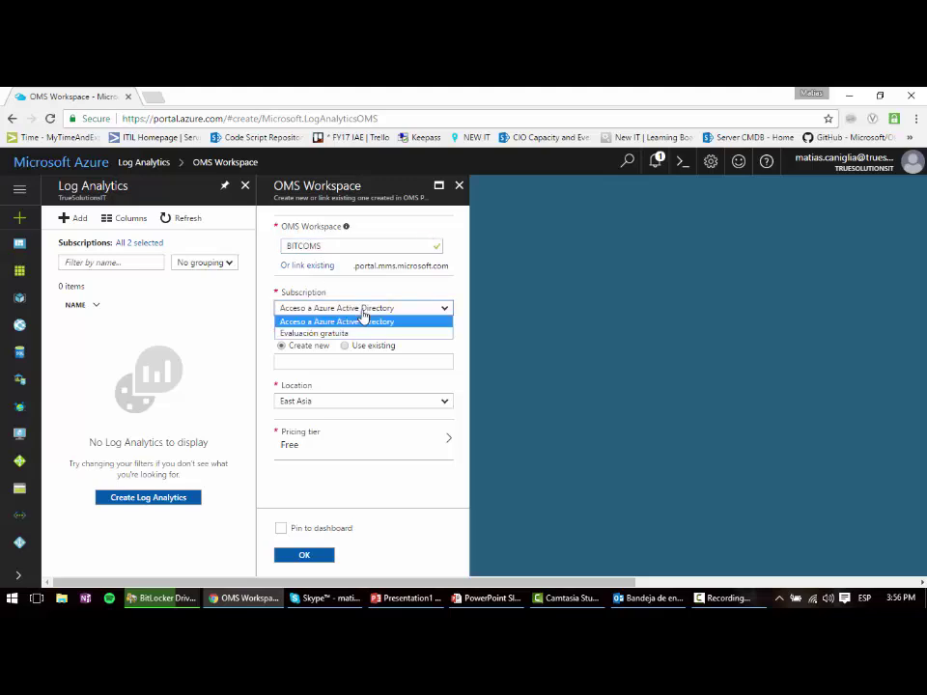
left_click(326, 334)
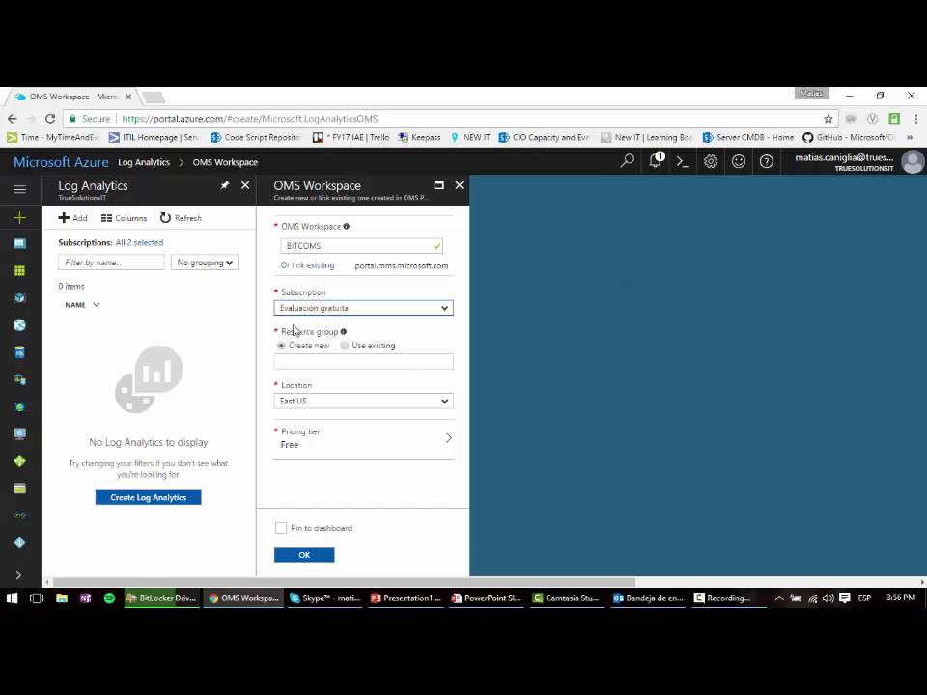
Step: Place the workspace in the existing BITCOMS resource group with location East US and create it
left_click(348, 348)
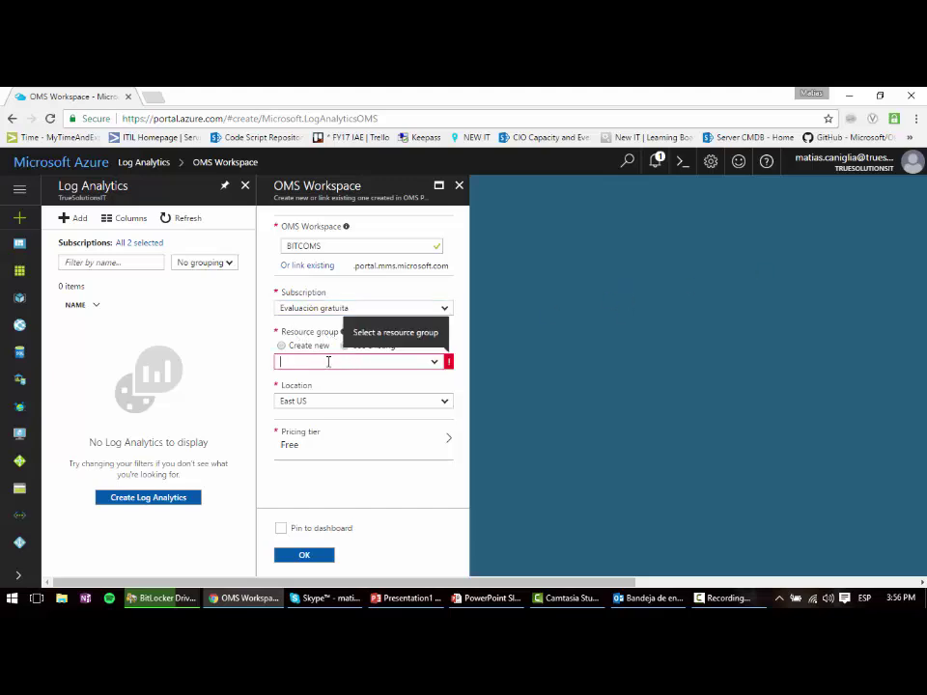
left_click(434, 363)
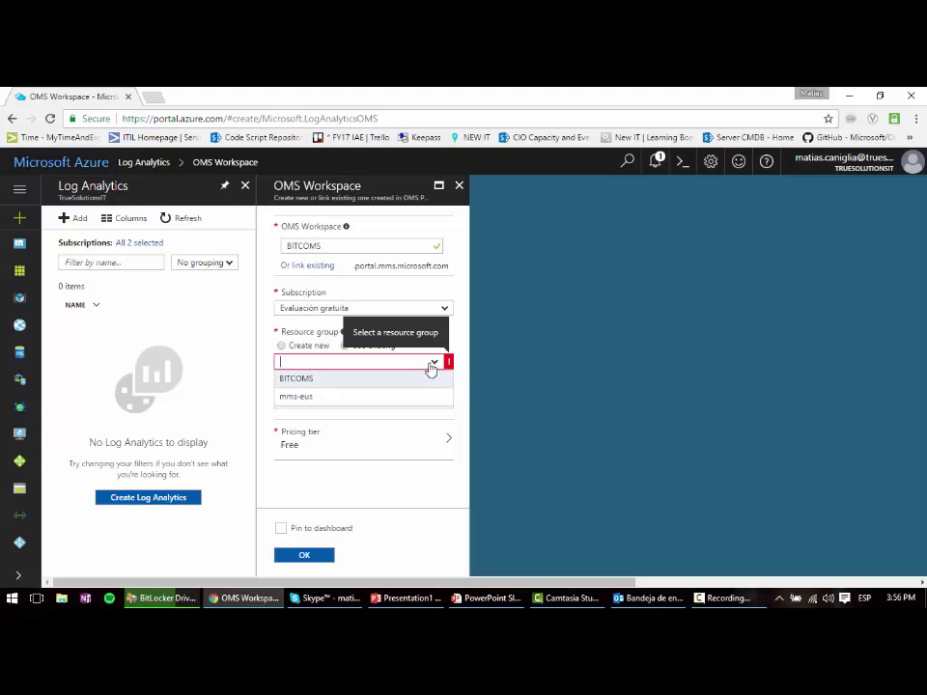
left_click(307, 383)
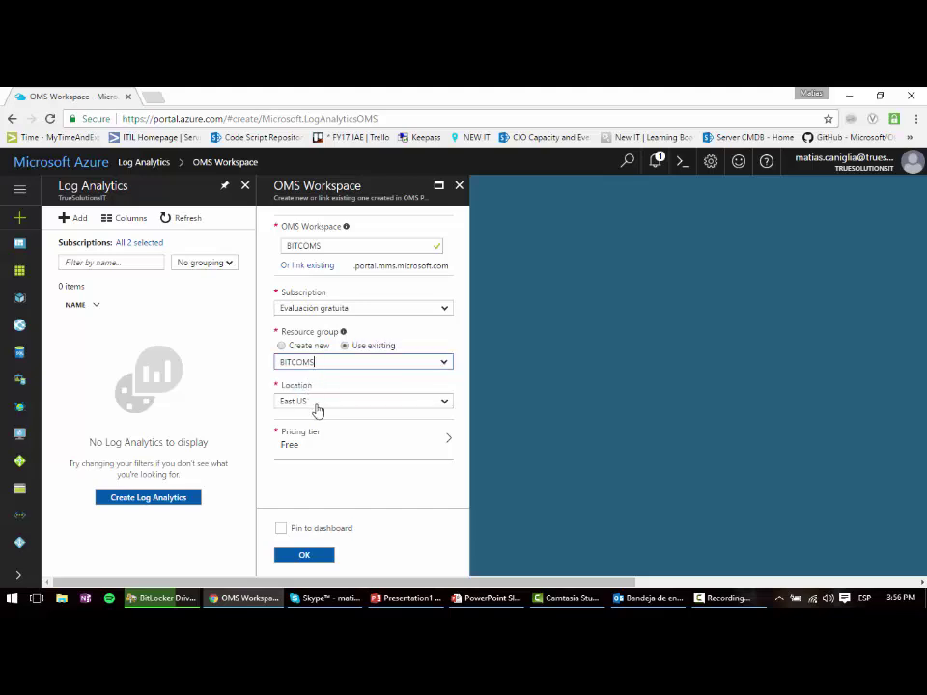
left_click(316, 405)
left_click(314, 426)
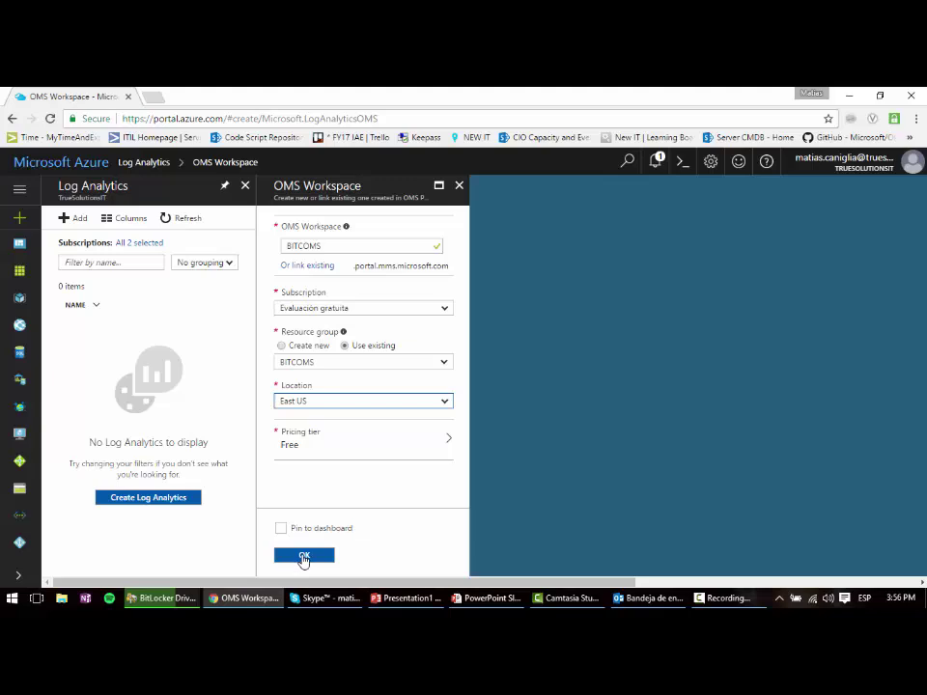
left_click(303, 557)
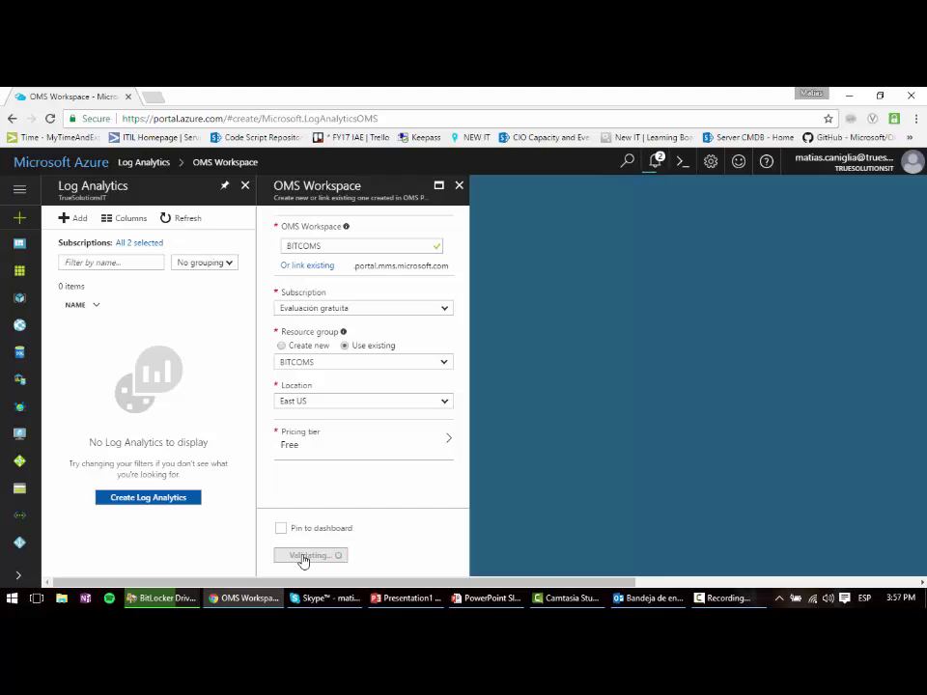
Step: Check the portal notifications for the workspace deployment's status and close them
left_click(655, 162)
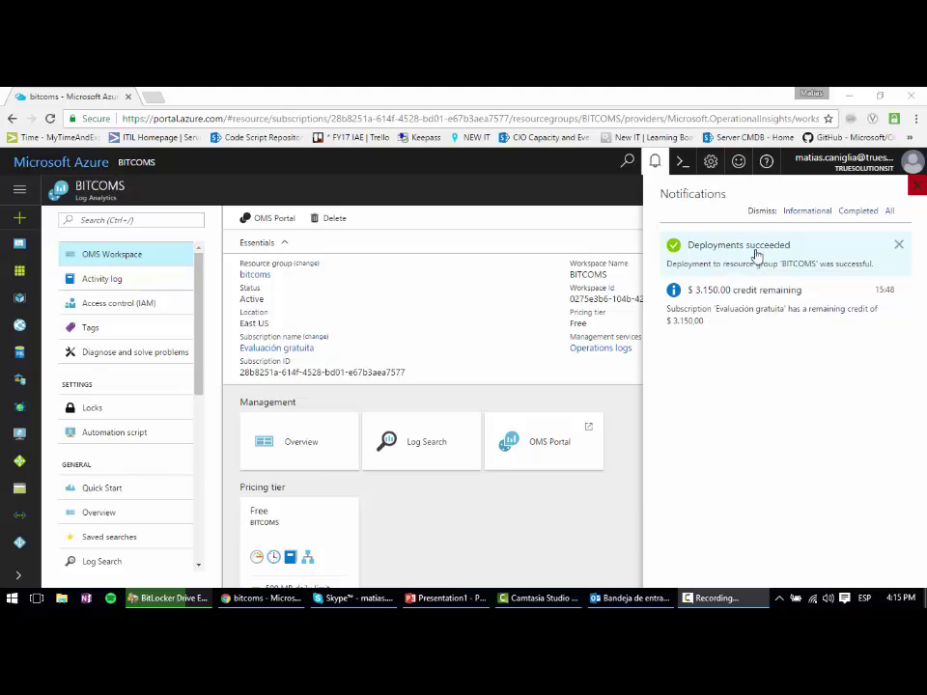
left_click(771, 251)
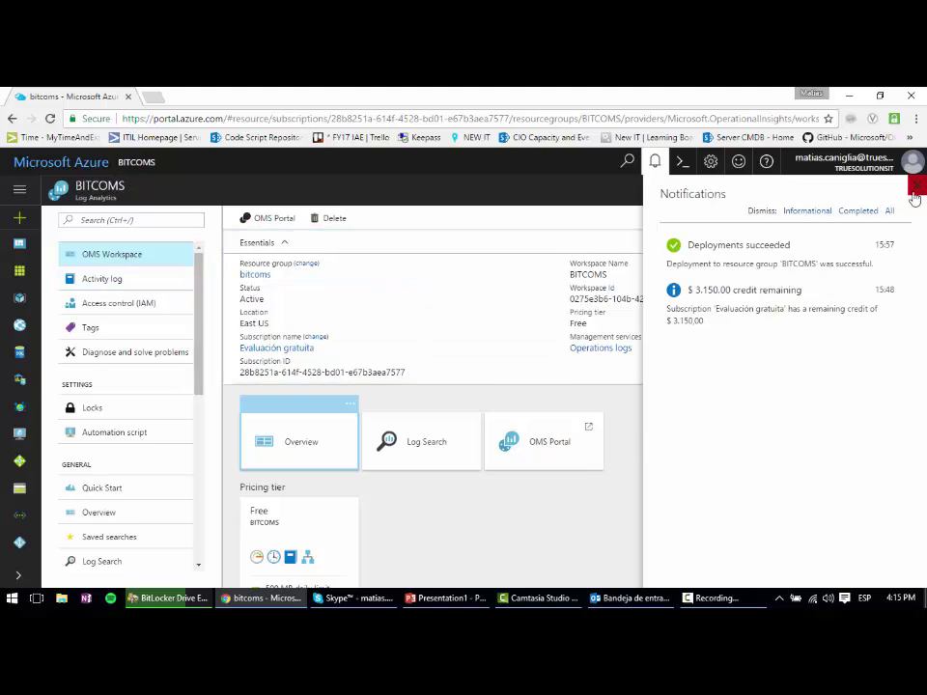
left_click(687, 155)
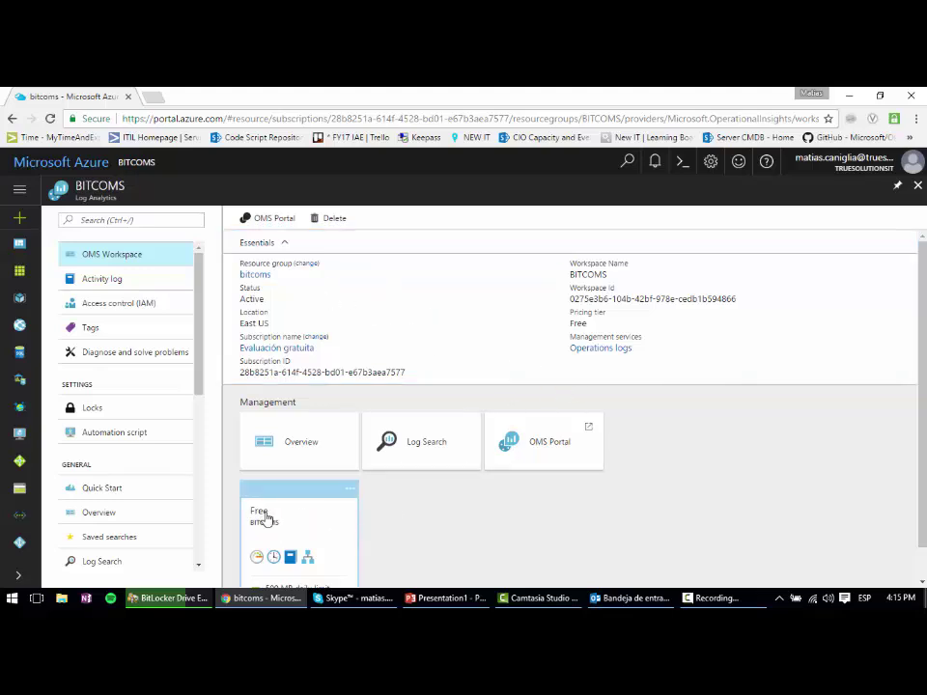
Step: Review the BITCOMS workspace's details and pricing tier, and open its OMS Portal
scroll(711, 427, "down", 1)
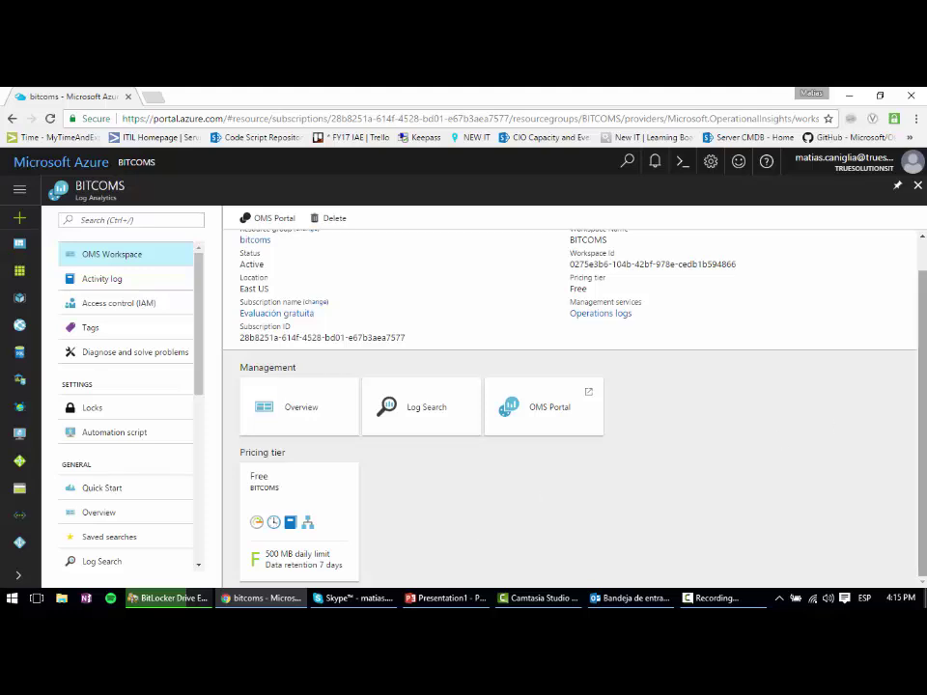
scroll(924, 348, "up", 1)
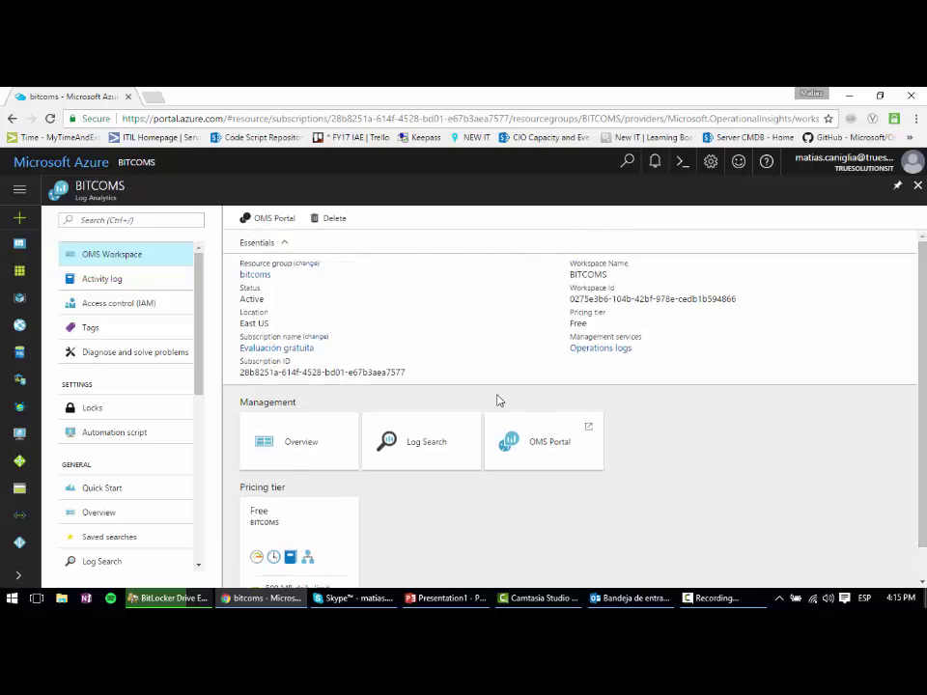
left_click(537, 451)
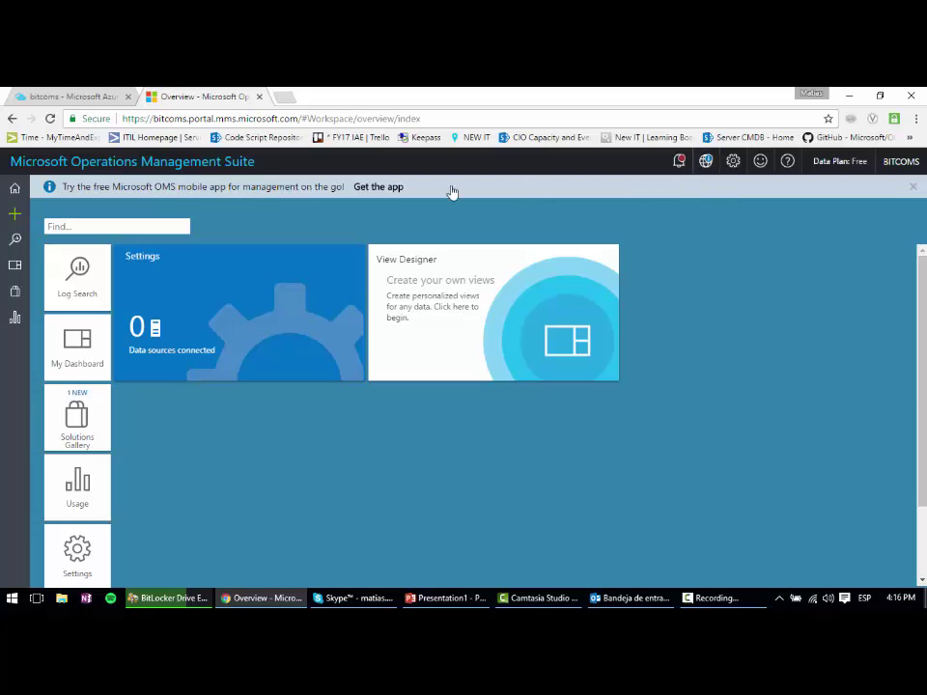
Step: Examine the Log Search page's query field and suggestions, and the instructions on My Dashboard
left_click(14, 241)
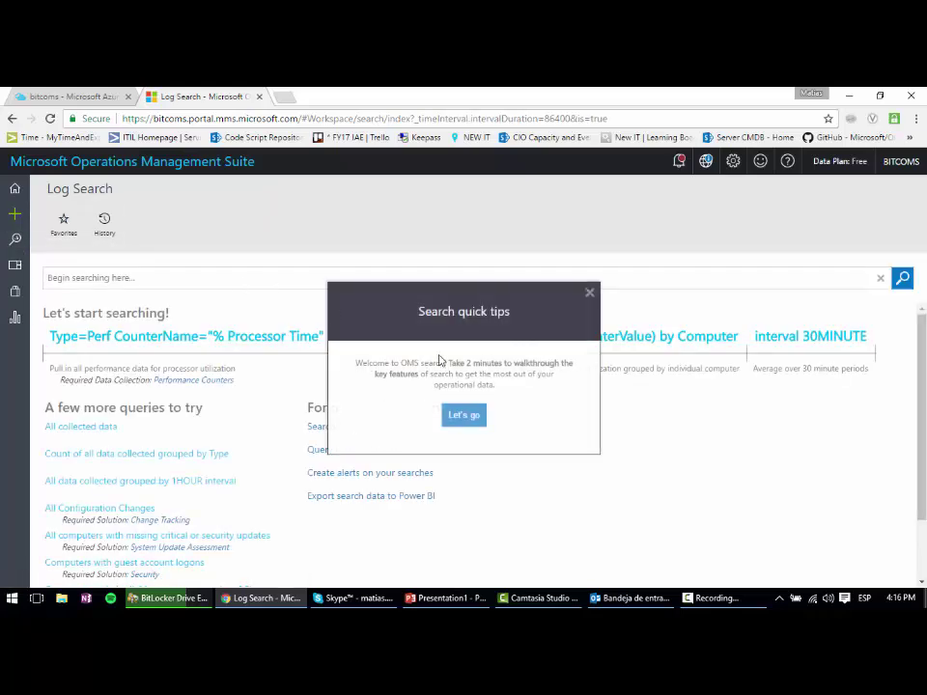
left_click(590, 294)
left_click(115, 279)
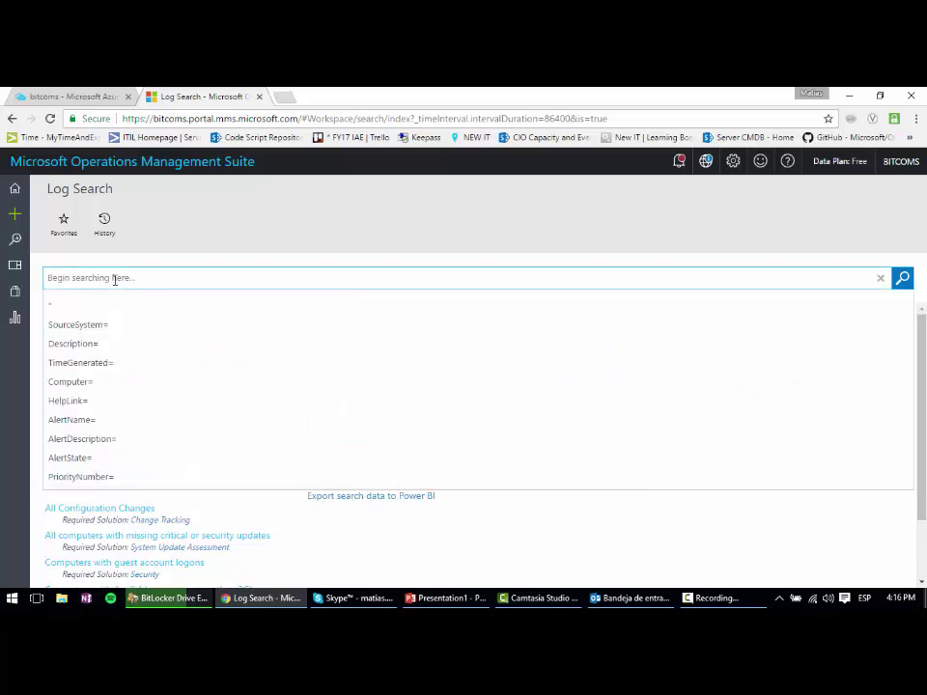
left_click(295, 202)
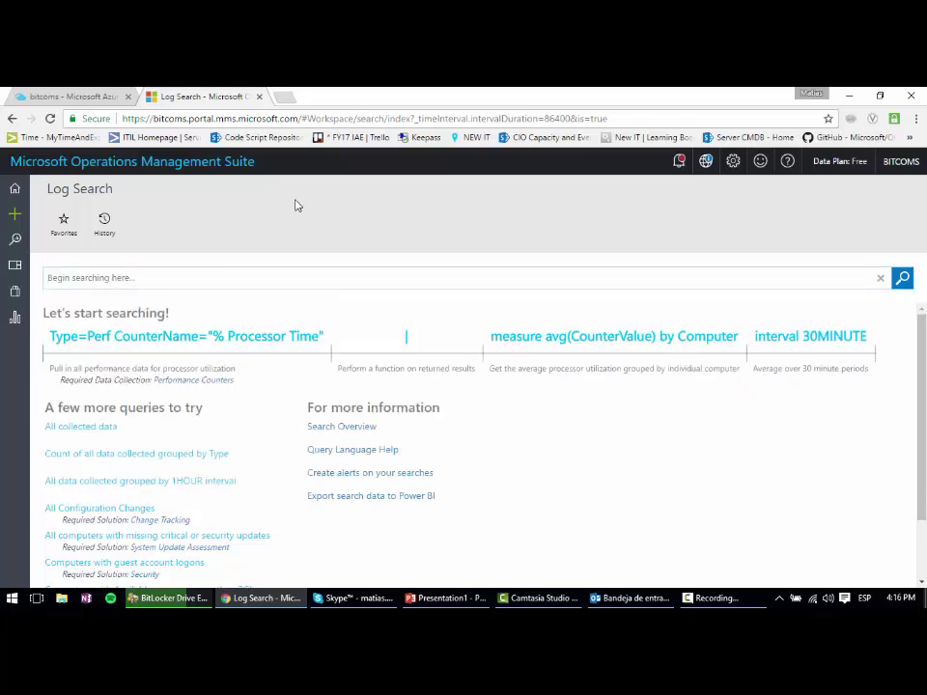
left_click(13, 266)
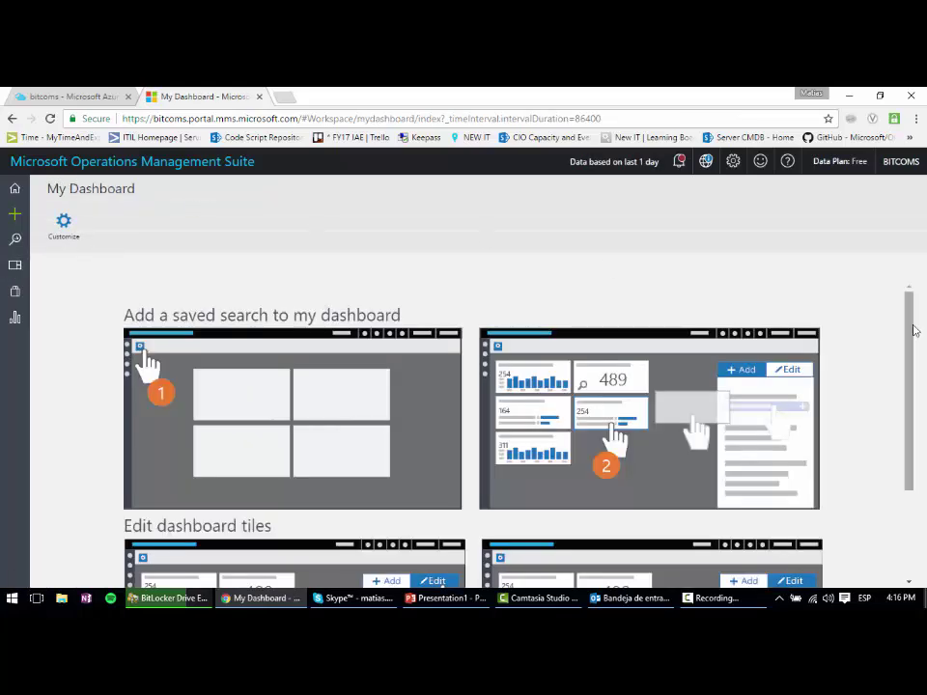
left_click_drag(912, 324, 918, 418)
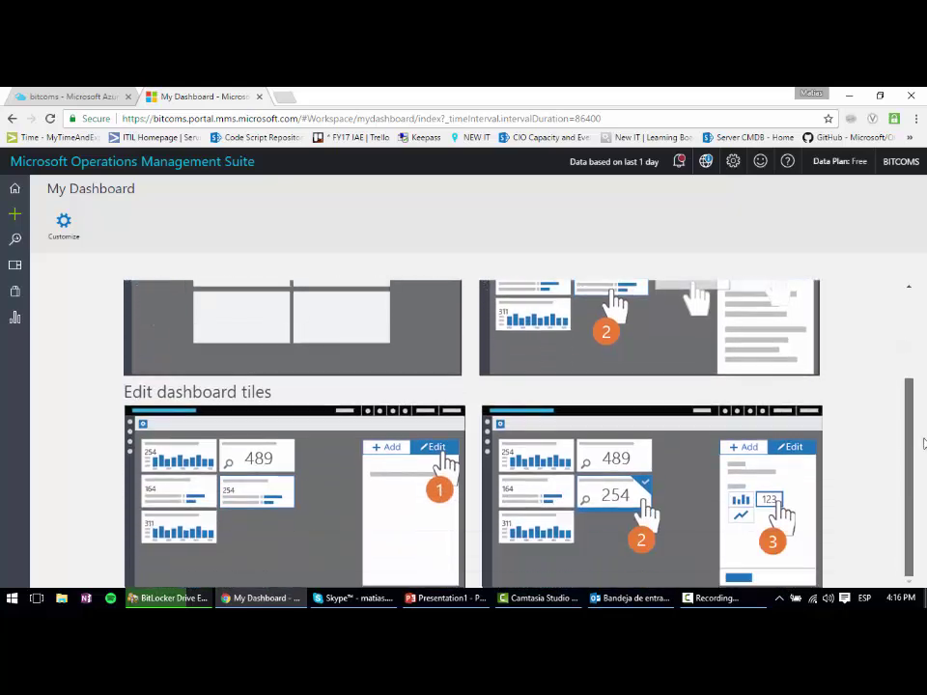
Step: Browse the Solutions Gallery, examining the solution offers and the full range of available solutions
left_click(13, 291)
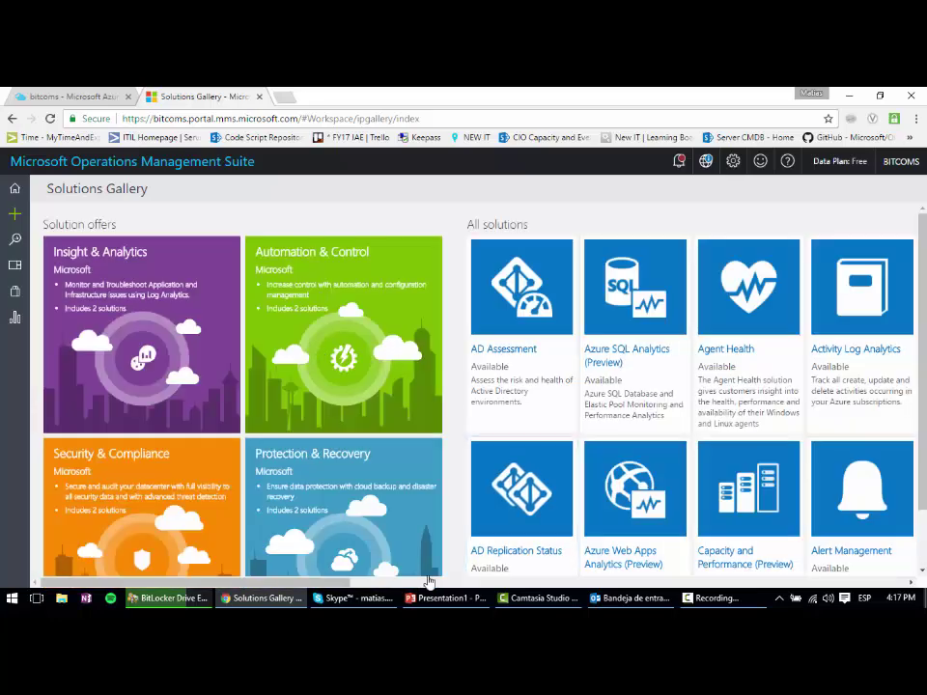
left_click_drag(201, 585, 313, 583)
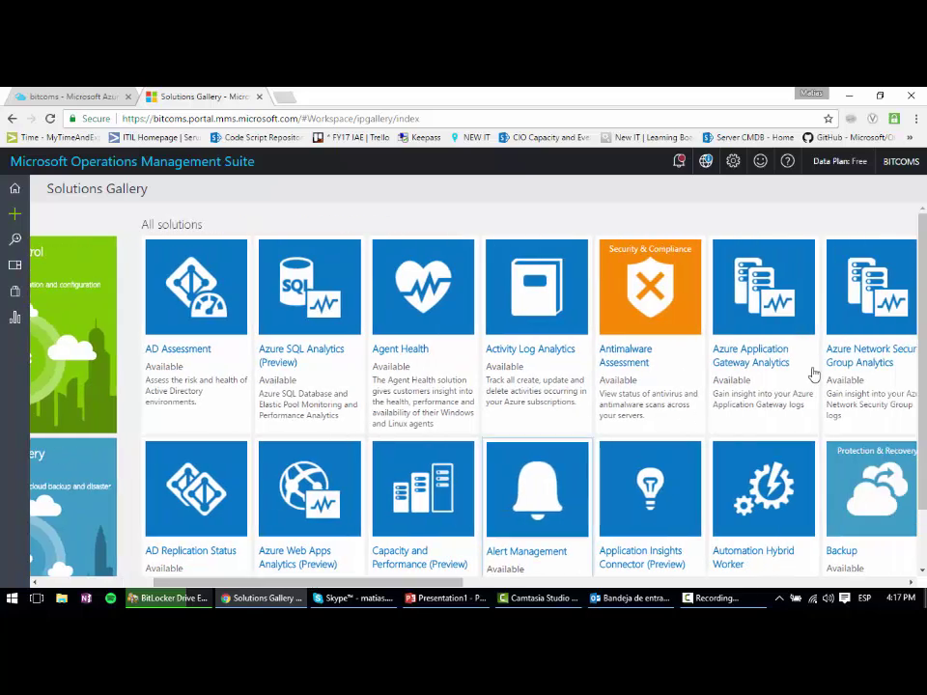
scroll(415, 386, "down", 1)
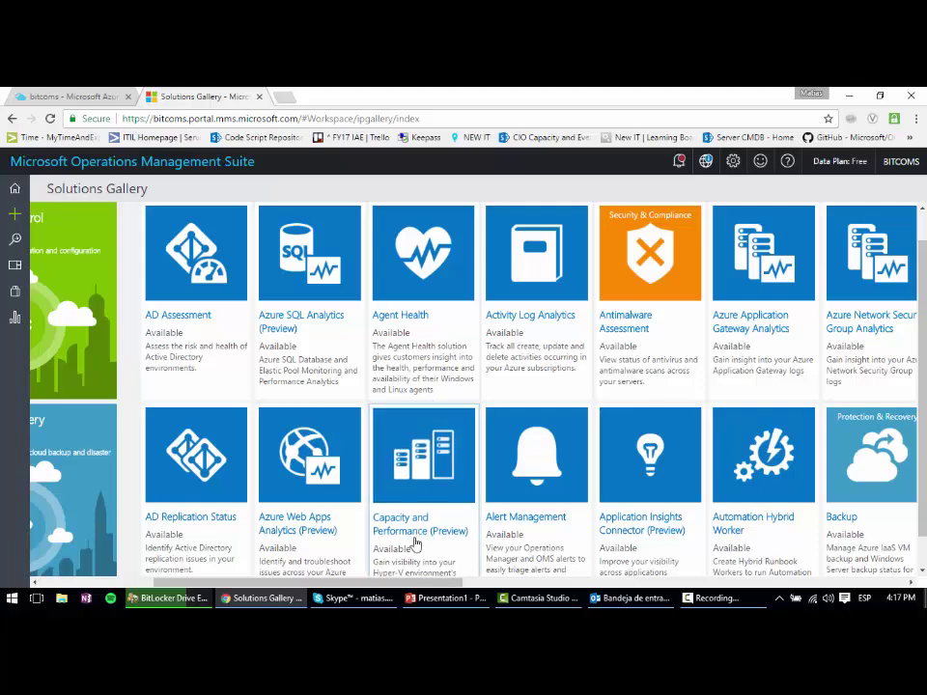
left_click_drag(408, 585, 530, 586)
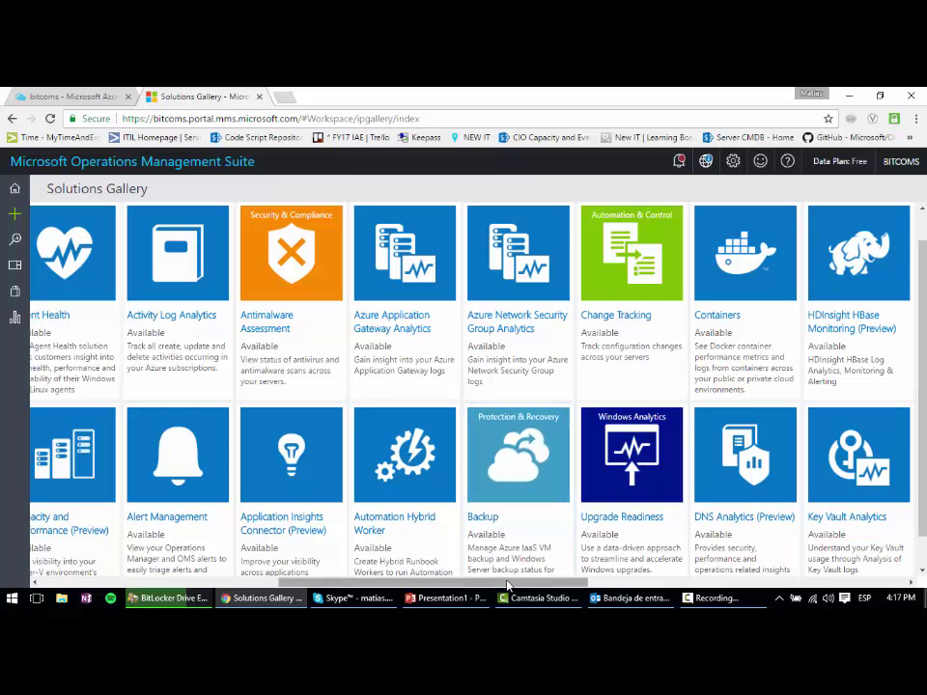
left_click_drag(531, 581, 647, 582)
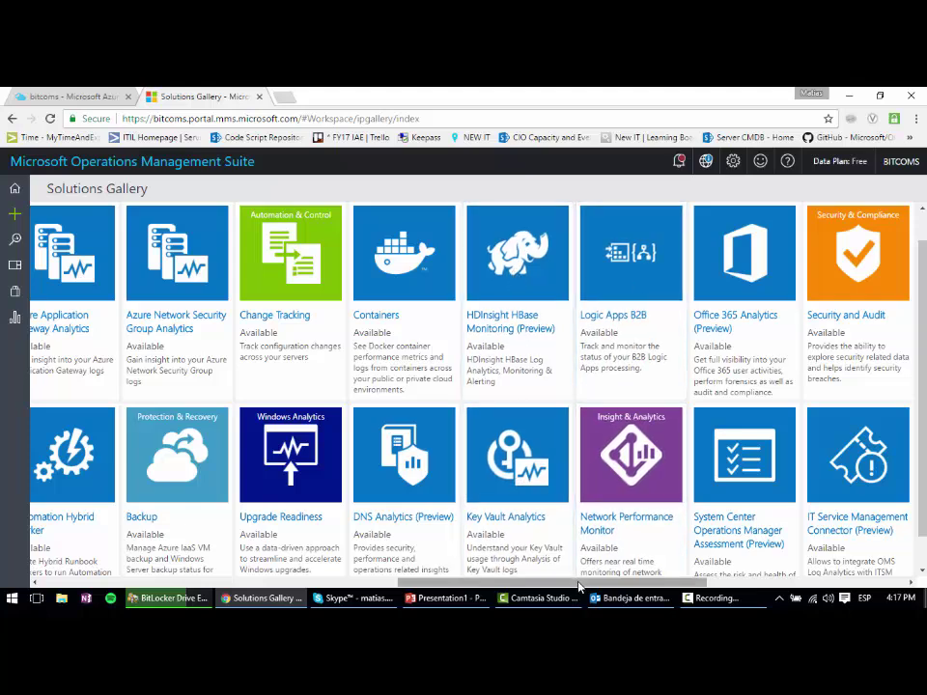
left_click_drag(596, 584, 711, 579)
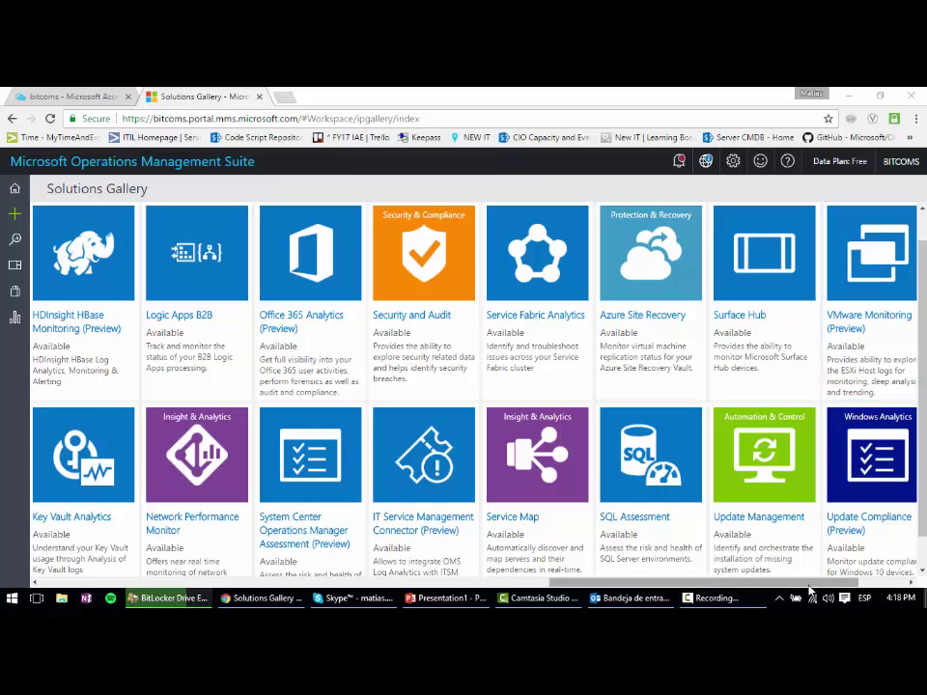
left_click_drag(827, 585, 850, 585)
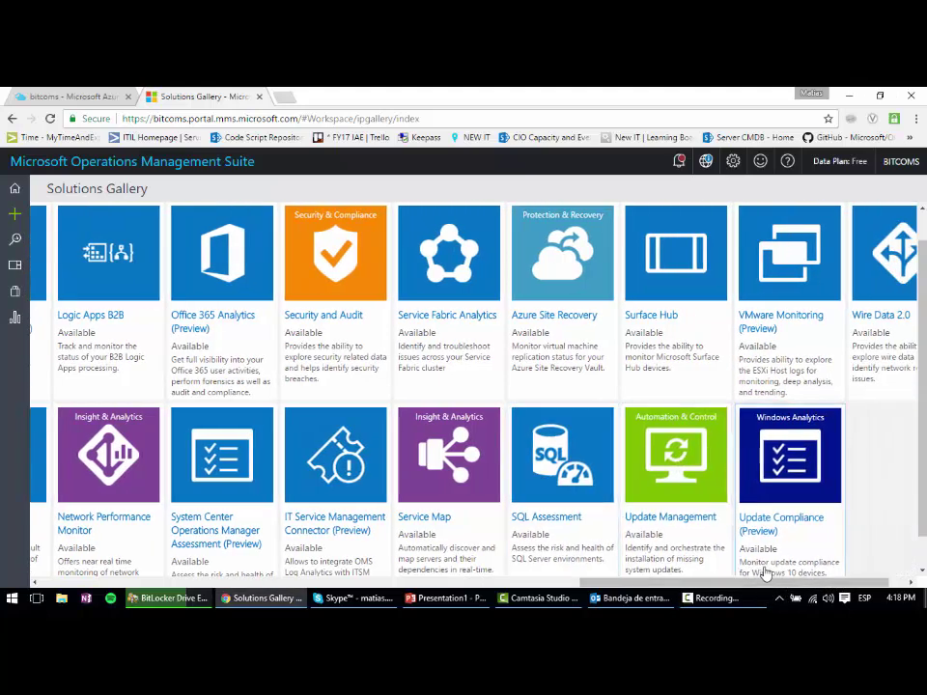
left_click_drag(754, 587, 792, 588)
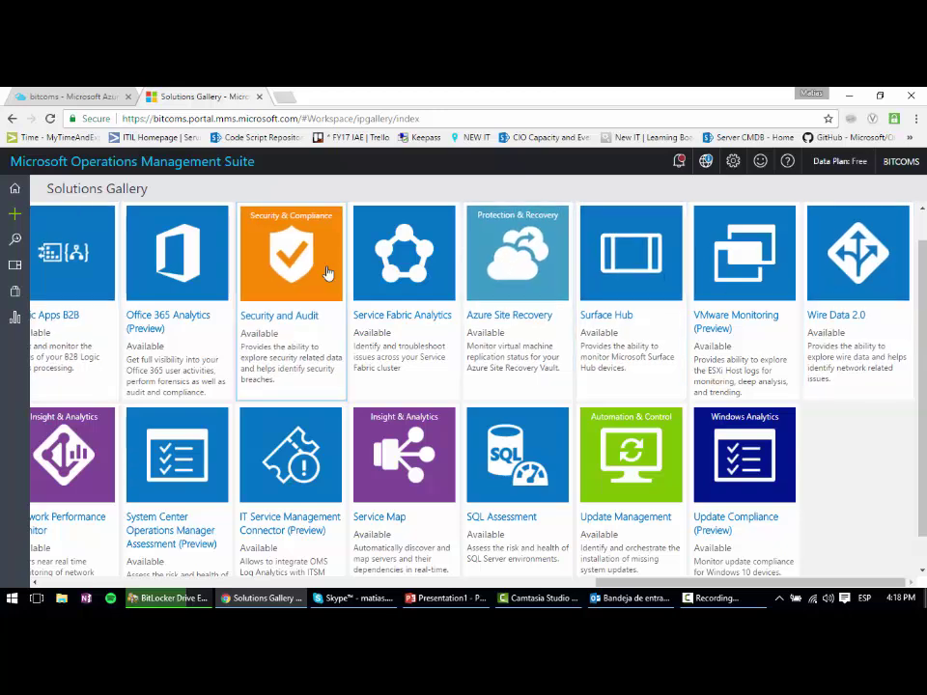
left_click_drag(607, 582, 29, 575)
Step: View the workspace's Usage page with its data volume sections and return to the overview
left_click(12, 320)
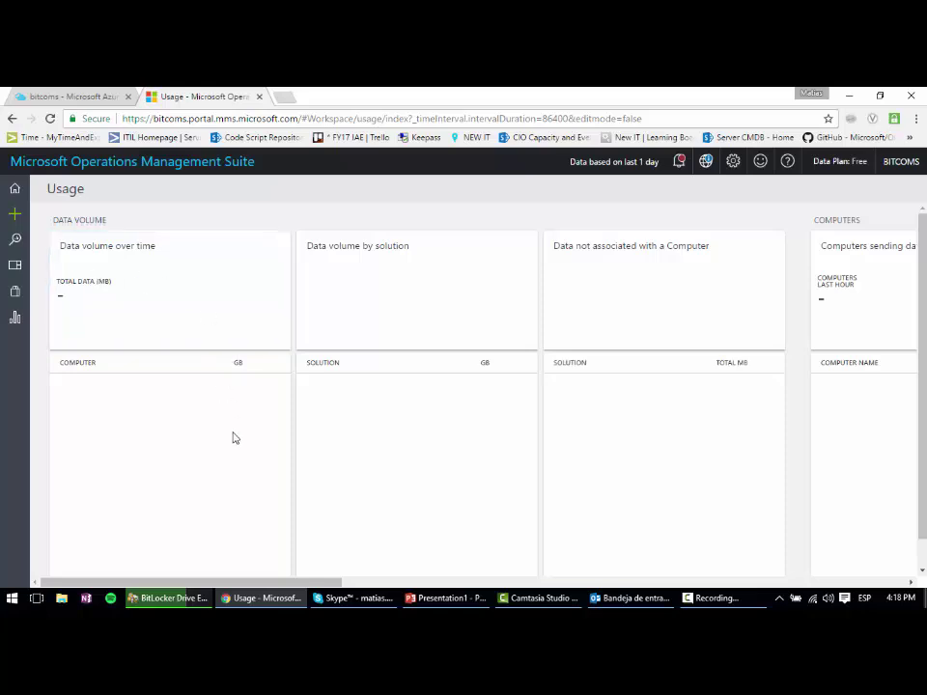
left_click_drag(247, 586, 157, 559)
left_click(14, 191)
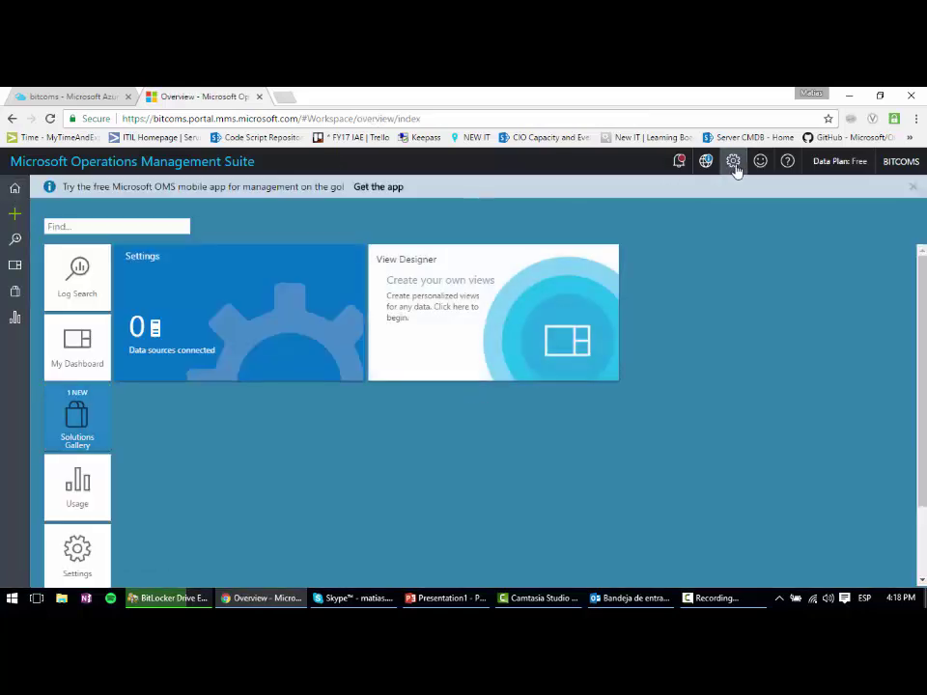
Step: Open the workspace settings and examine the list of installed solutions
left_click(734, 165)
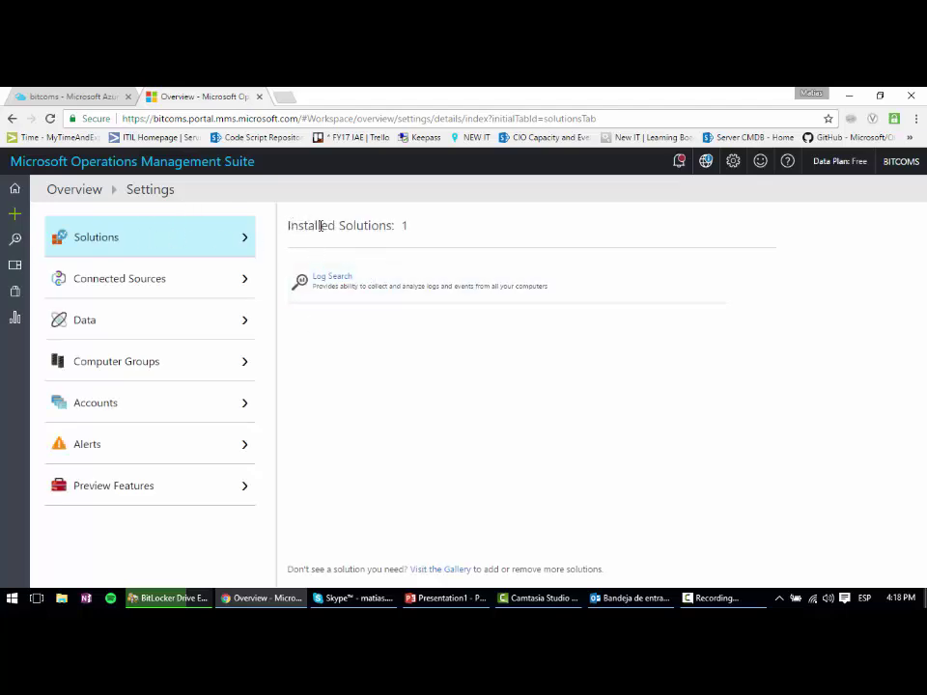
left_click_drag(288, 225, 402, 225)
left_click(335, 223)
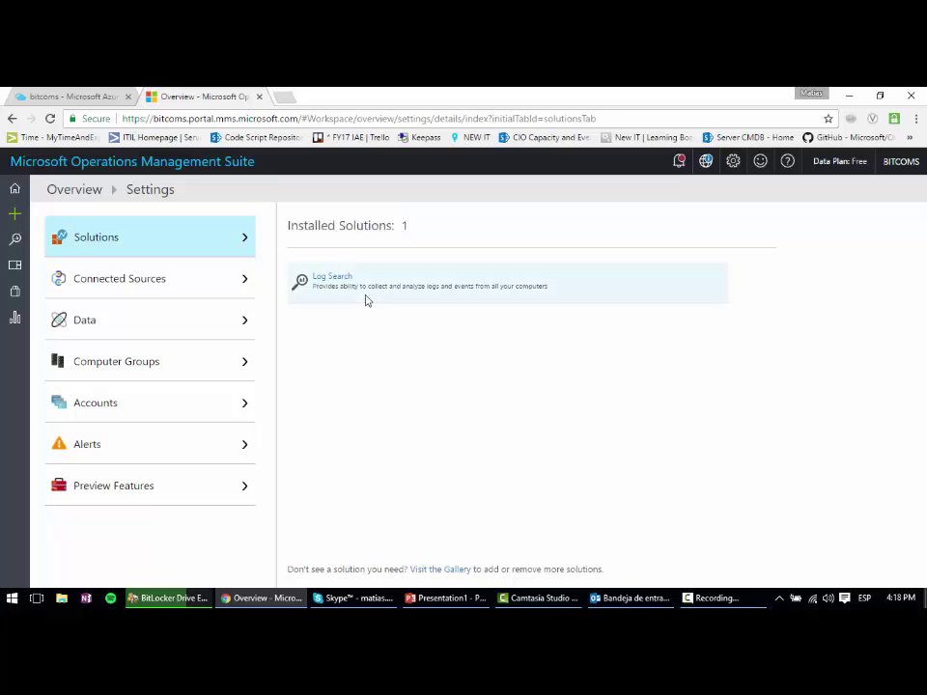
Step: Examine the Connected Sources settings for Windows and Linux servers and the log types offered under the Data settings
left_click(164, 279)
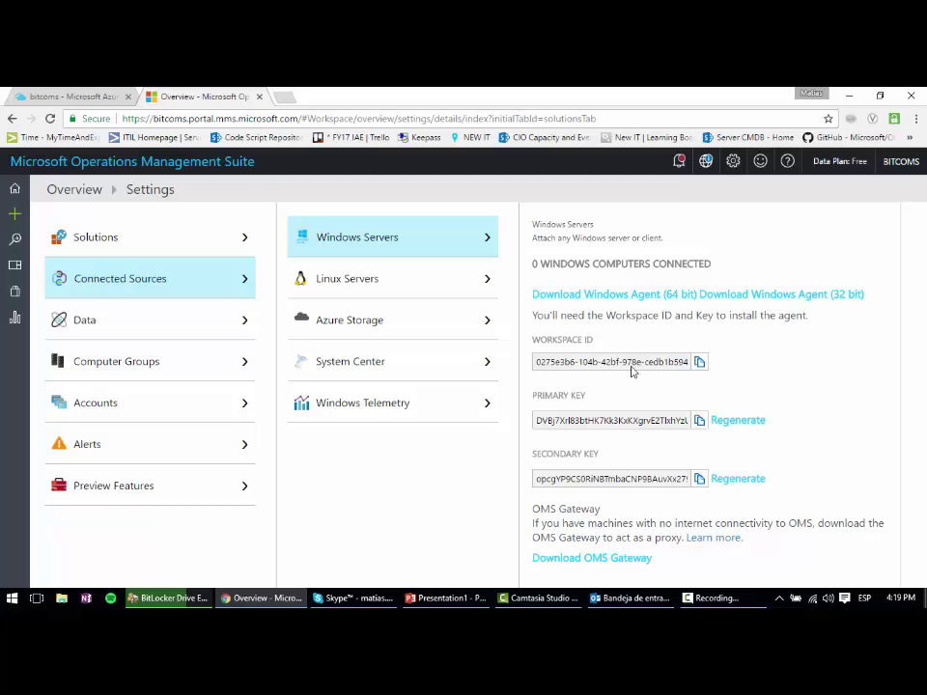
left_click(380, 282)
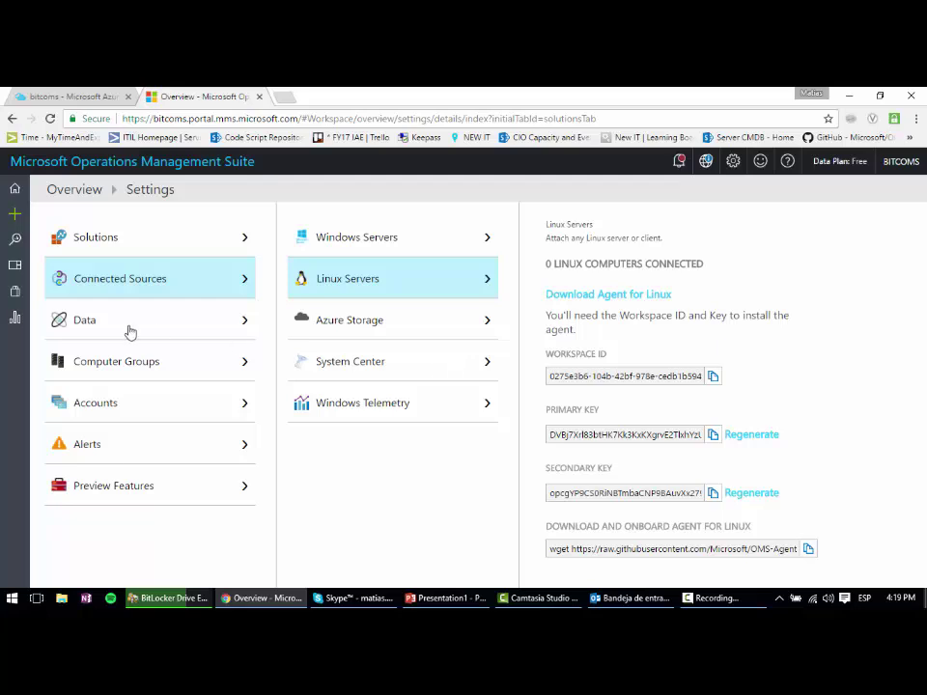
left_click(188, 325)
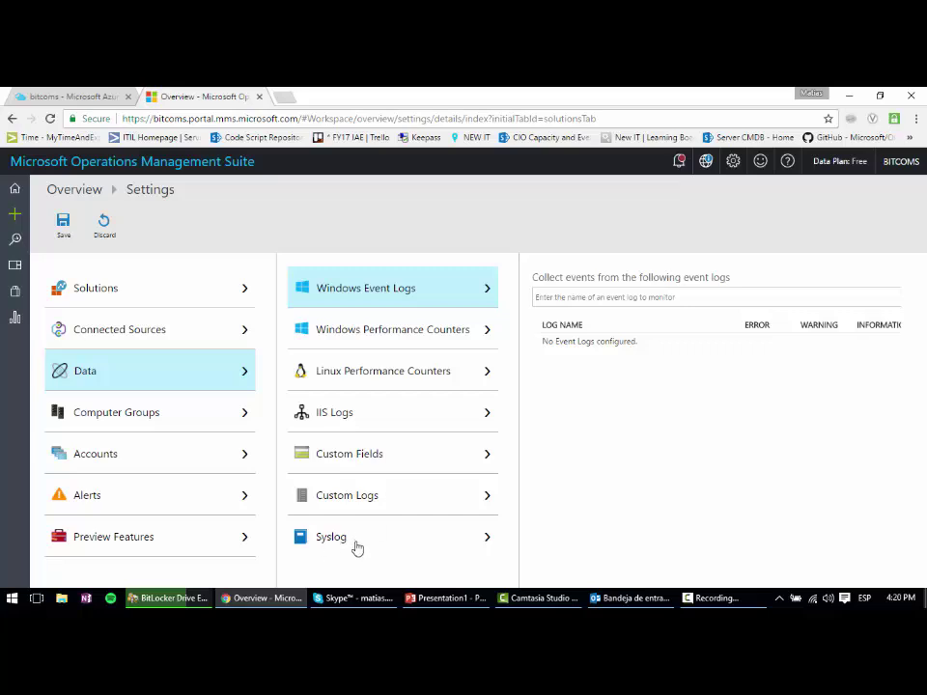
Step: Examine the Computer Groups settings including Active Directory import, and the Accounts settings for workspace information and user management
left_click(184, 413)
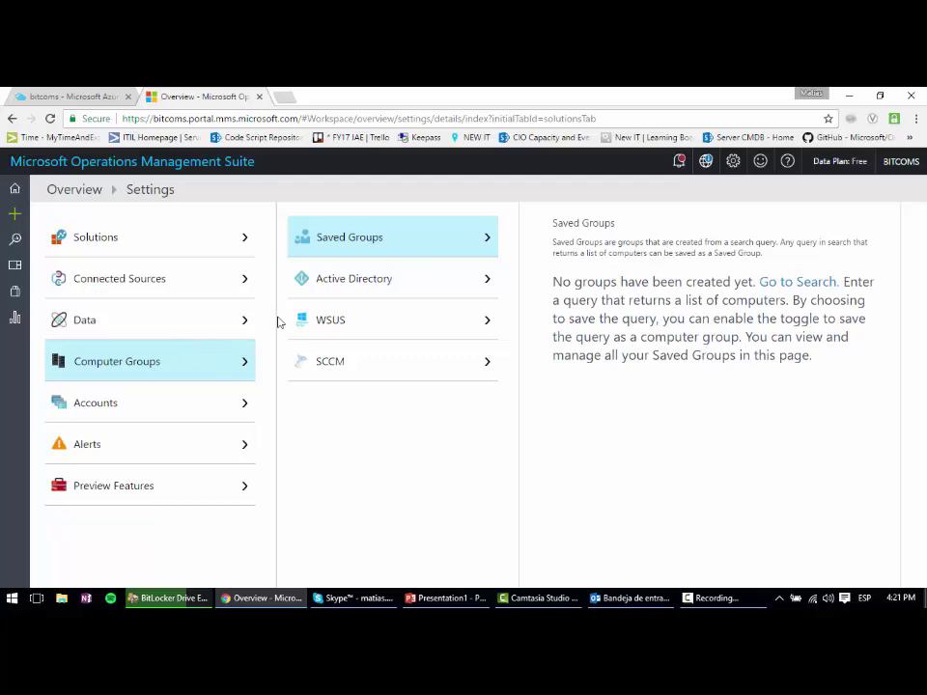
left_click(430, 286)
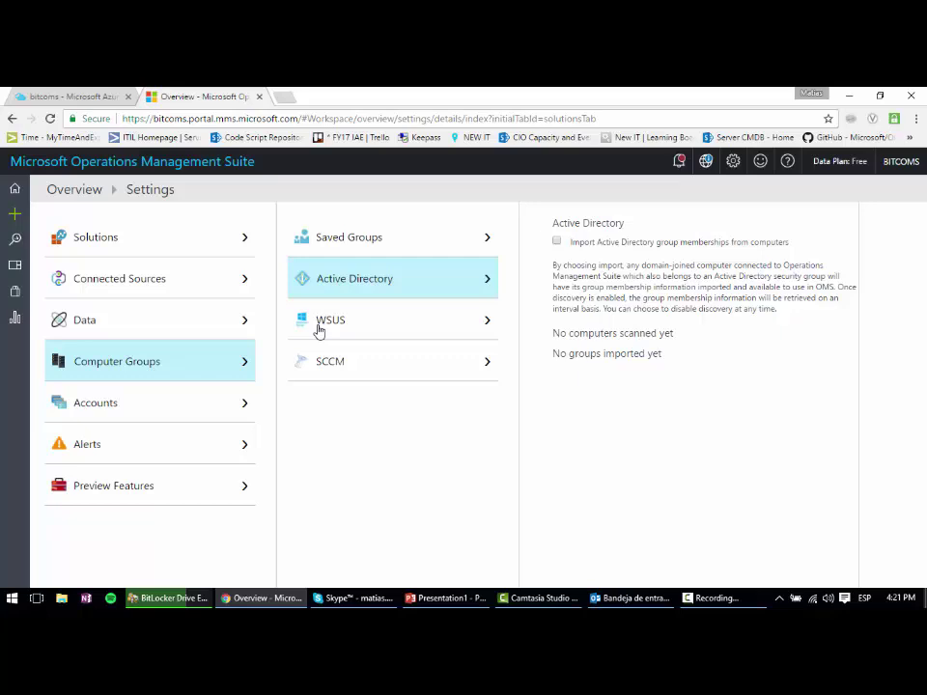
left_click(190, 404)
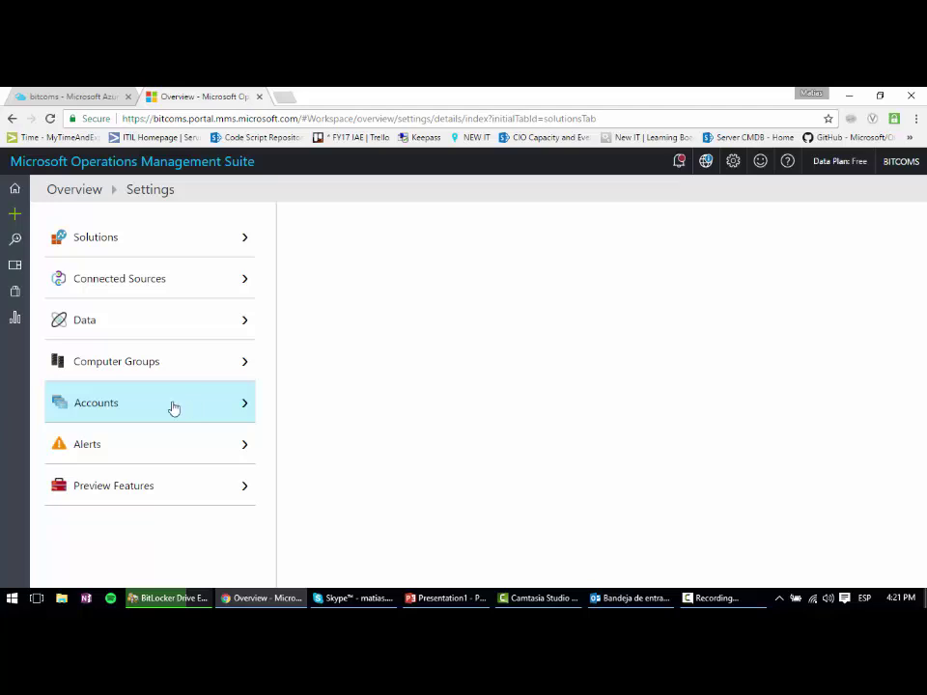
left_click(87, 396)
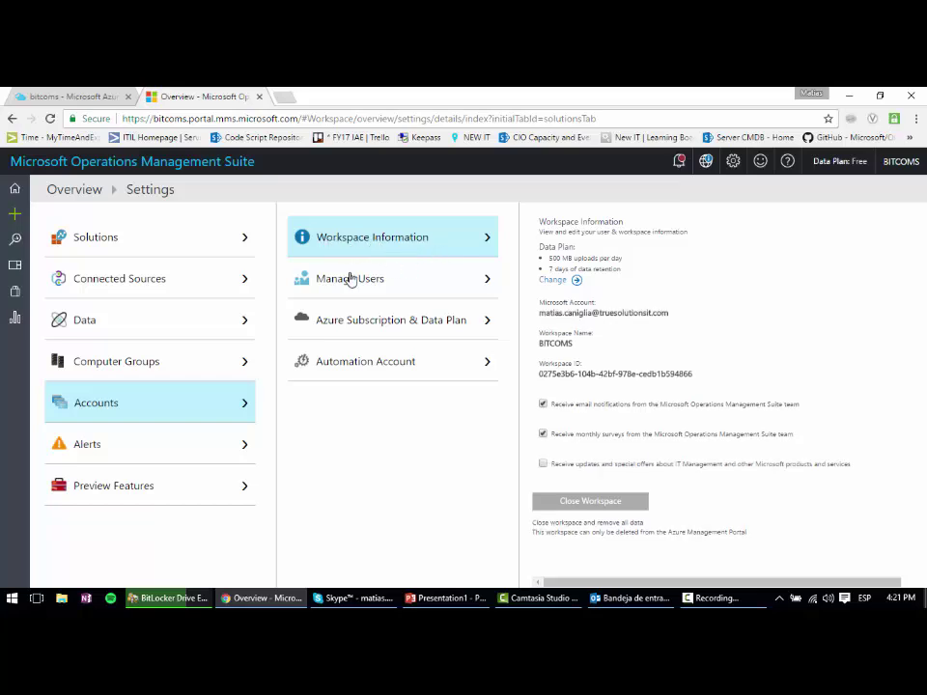
left_click(401, 283)
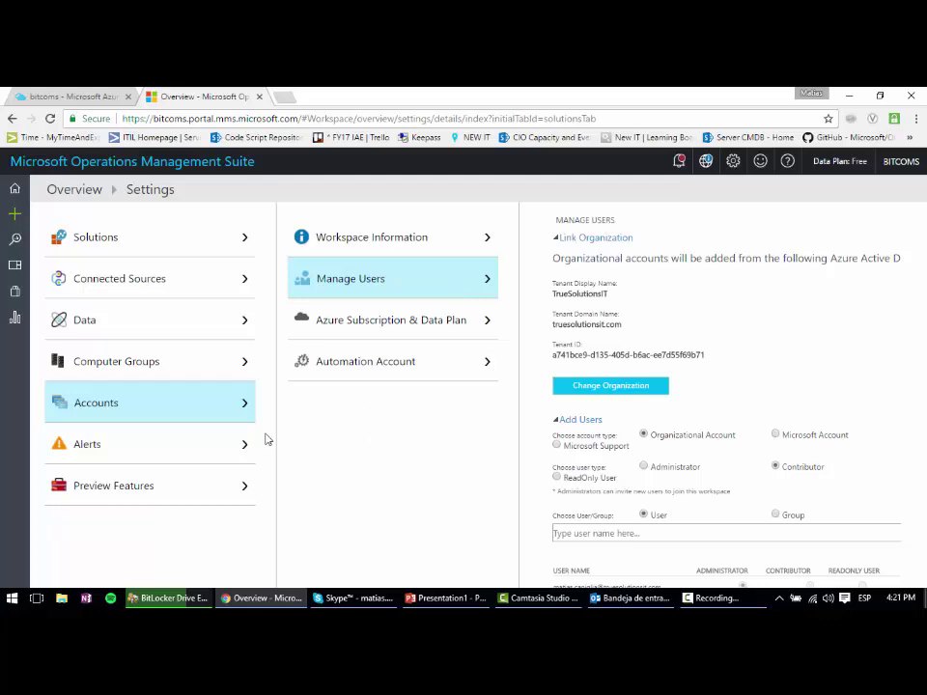
Step: Review the Alerts and Preview Features settings and return to the workspace overview
left_click(132, 452)
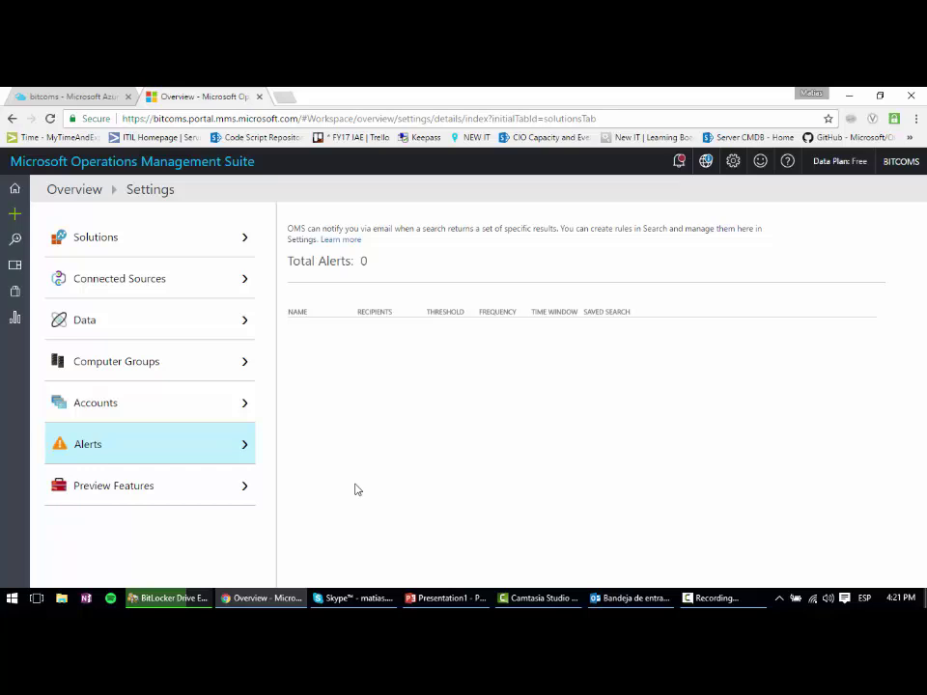
left_click(155, 489)
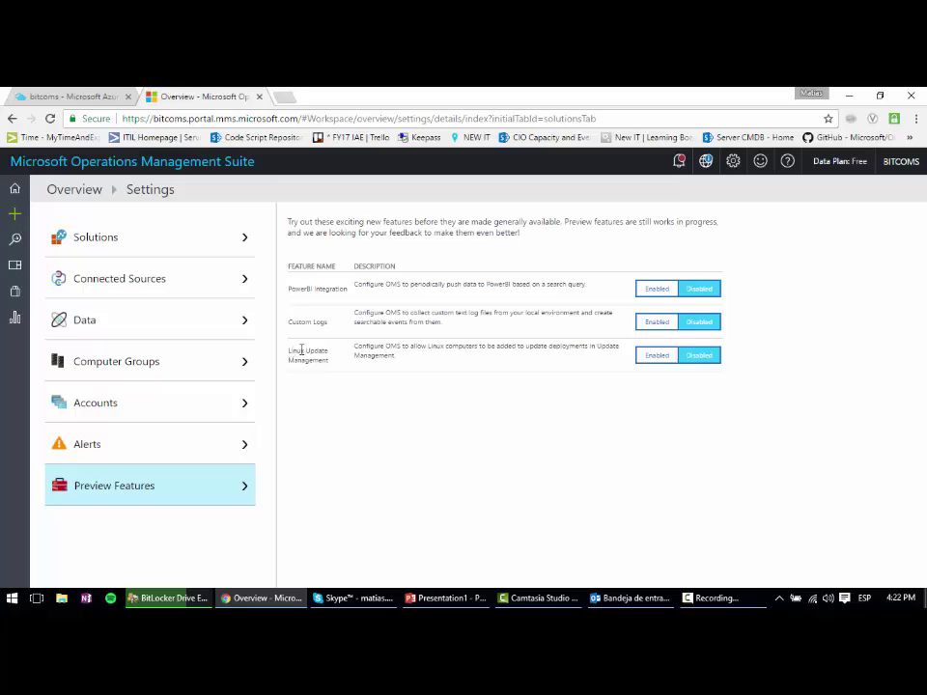
left_click(18, 197)
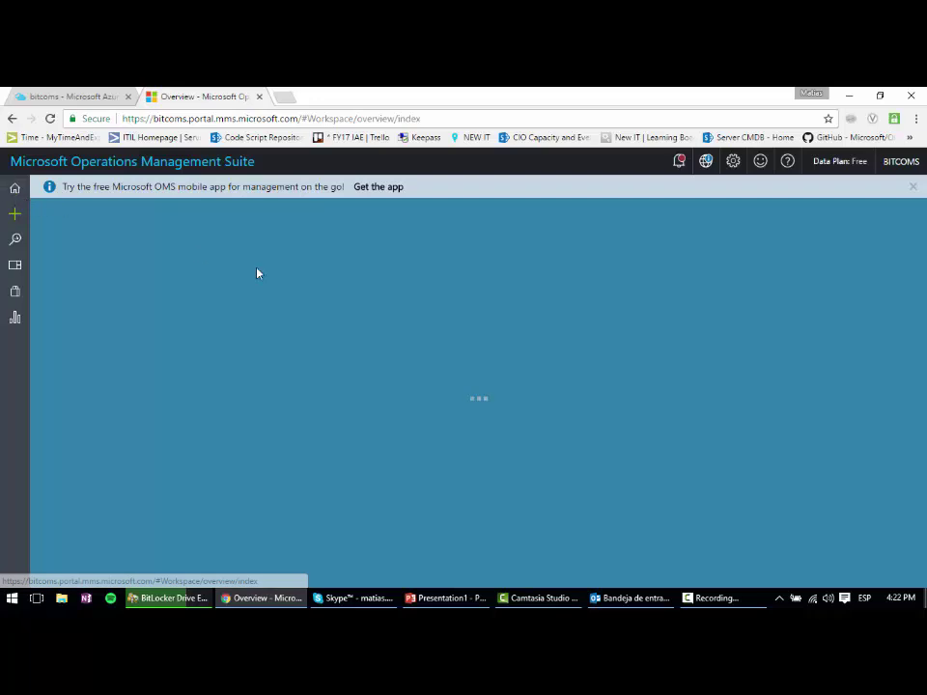